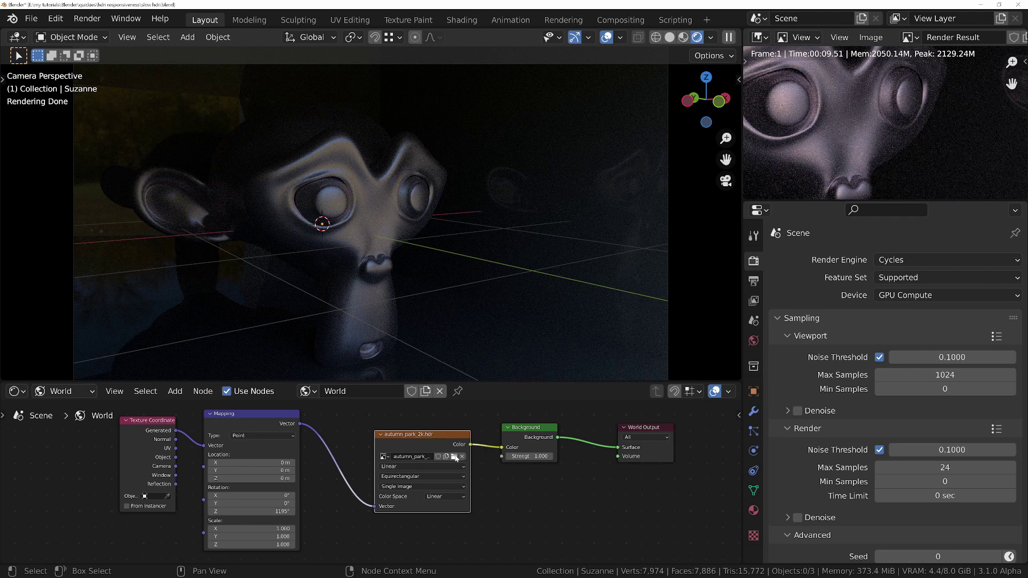
- Replace the autumn park HDRI with fish_hoek_beach_16k.hdr as the world environment image
{"action": "left_click", "coordinate": [384, 456]}
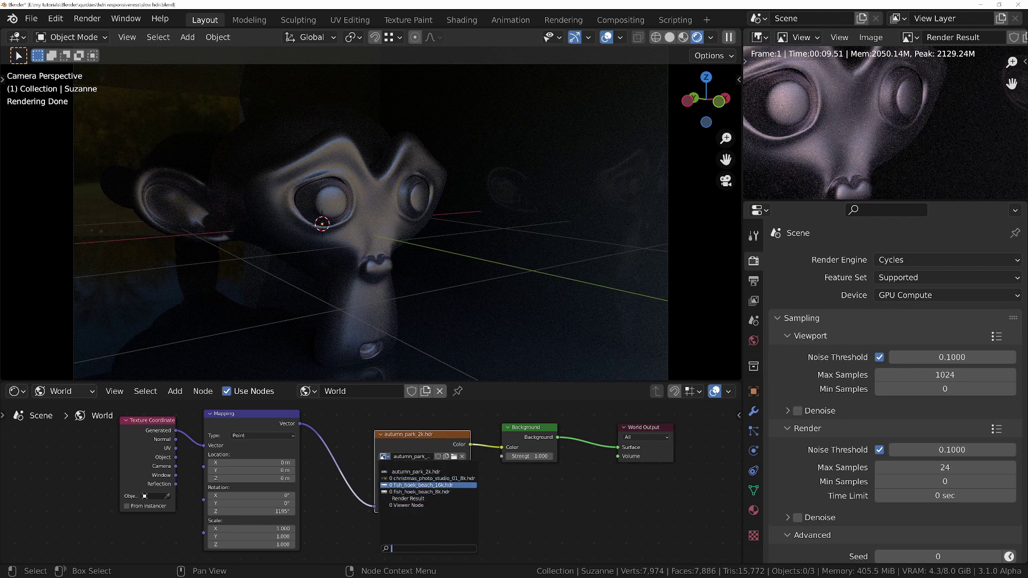
{"action": "left_click", "coordinate": [409, 485]}
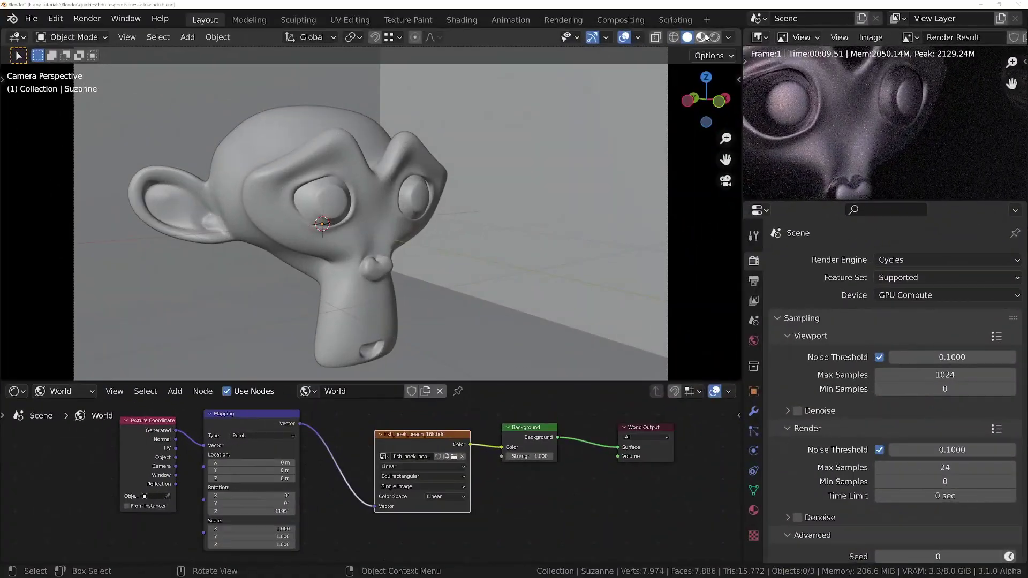
- Switch the viewport shading to Rendered to preview Suzanne lit by the beach HDRI
{"action": "left_click", "coordinate": [714, 37]}
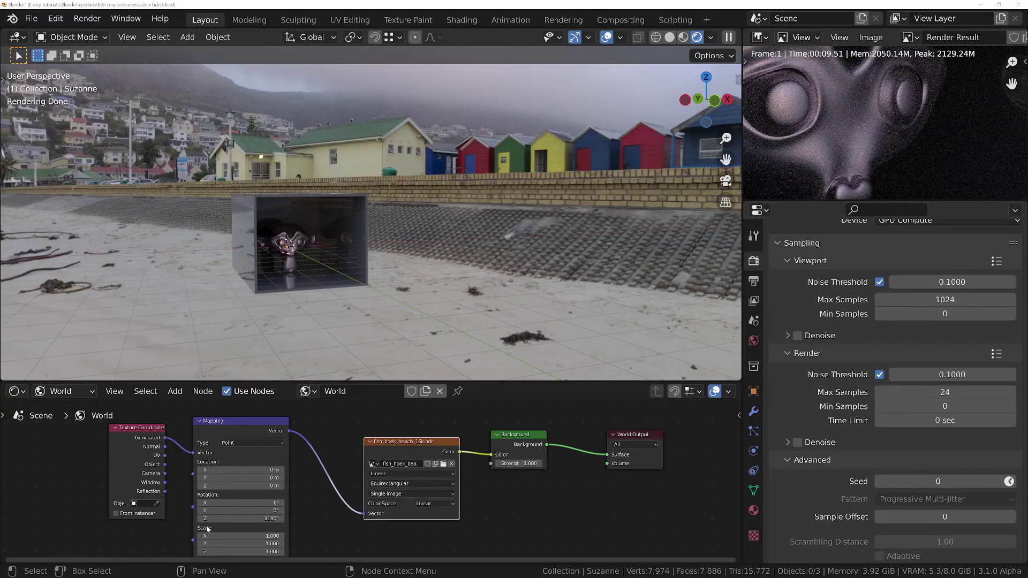
- Spin the HDRI with the Mapping node's Rotation Z, then return it to 1190°
{"action": "left_click_drag", "start_coordinate": [239, 519], "coordinate": [242, 519]}
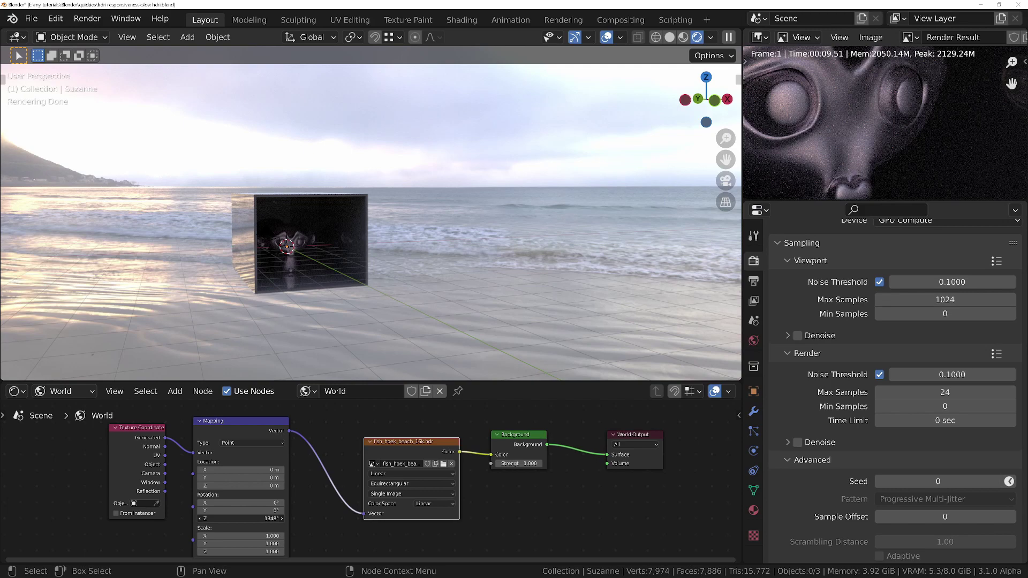
{"action": "mouse_move", "coordinate": [230, 519]}
{"action": "left_mouse_down"}
{"action": "mouse_move", "coordinate": [214, 518]}
{"action": "mouse_move", "coordinate": [230, 522]}
{"action": "left_mouse_up"}
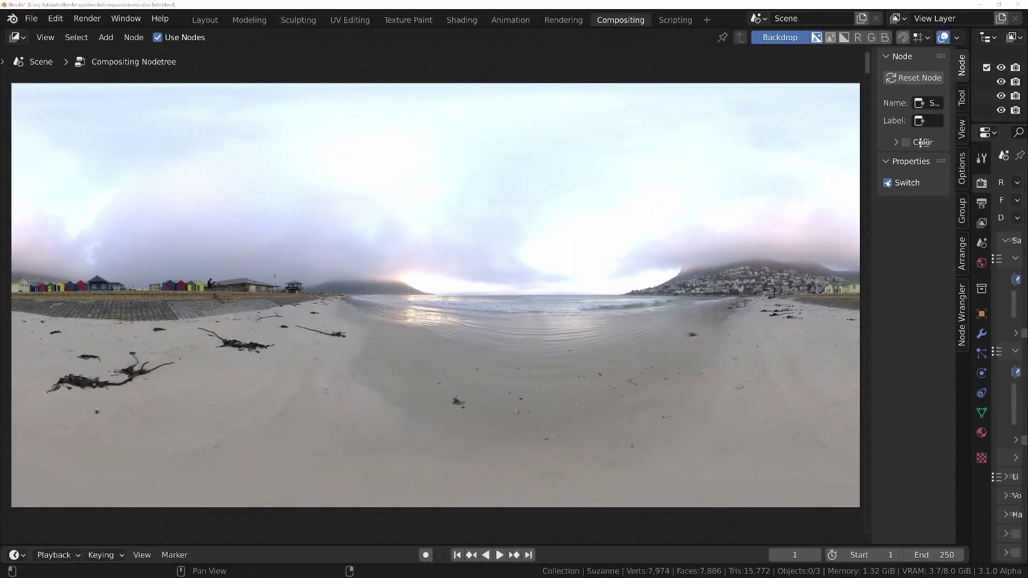
- Toggle the Switch node twice between the black-and-white bright-area mask and the beach panorama
{"action": "left_click", "coordinate": [887, 183]}
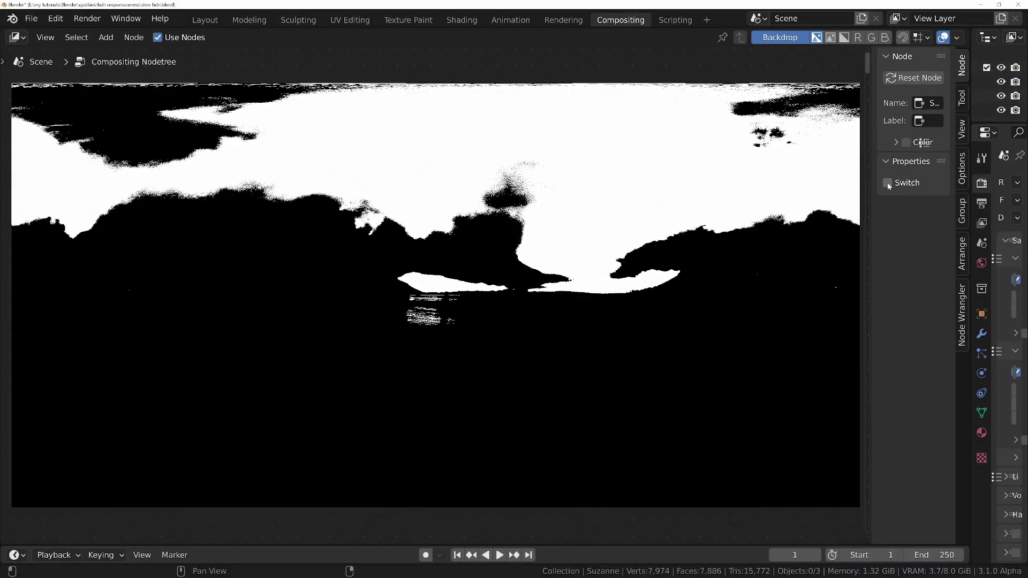
{"action": "left_click", "coordinate": [888, 182]}
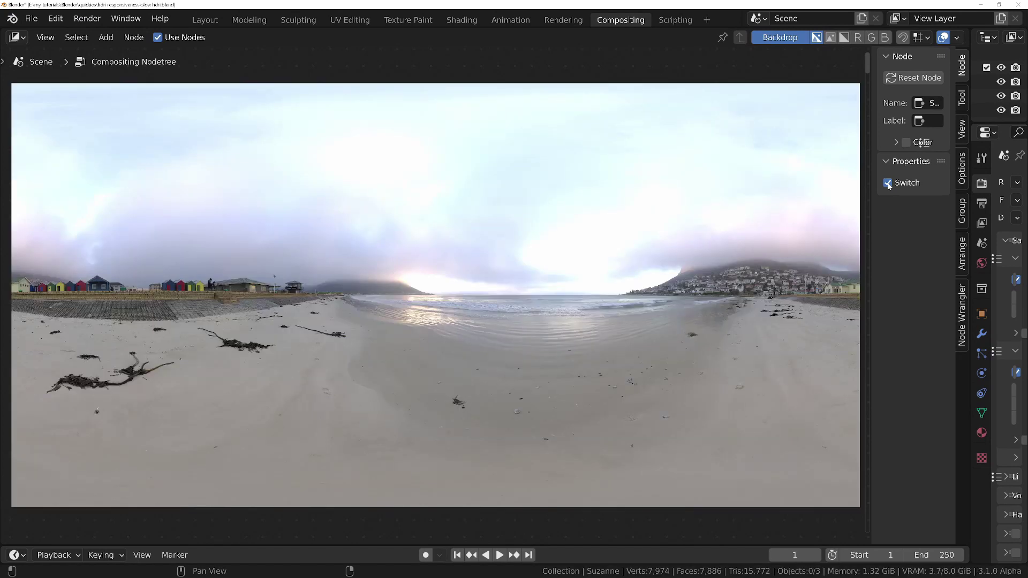
{"action": "left_click", "coordinate": [888, 183]}
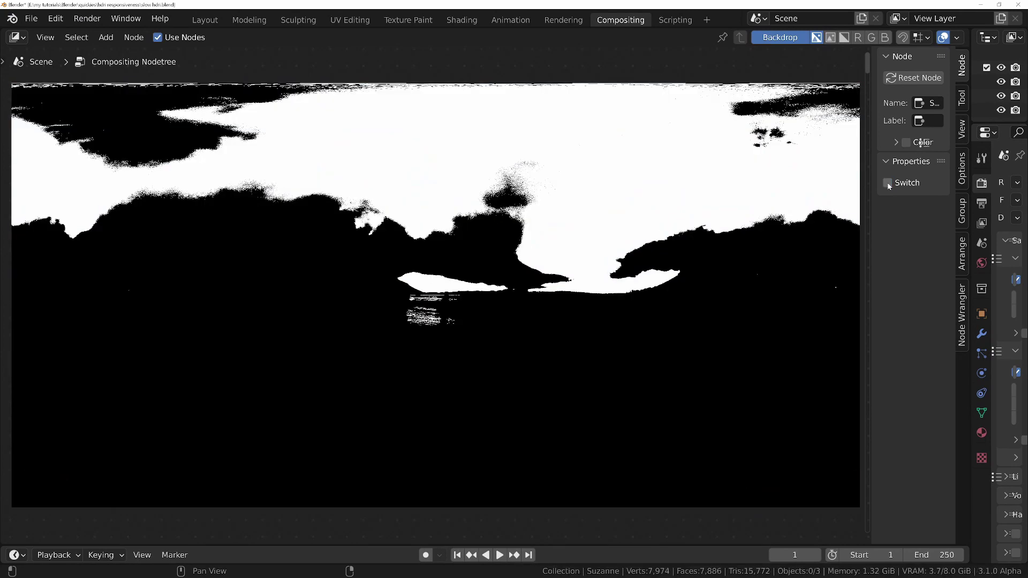
{"action": "left_click", "coordinate": [888, 182]}
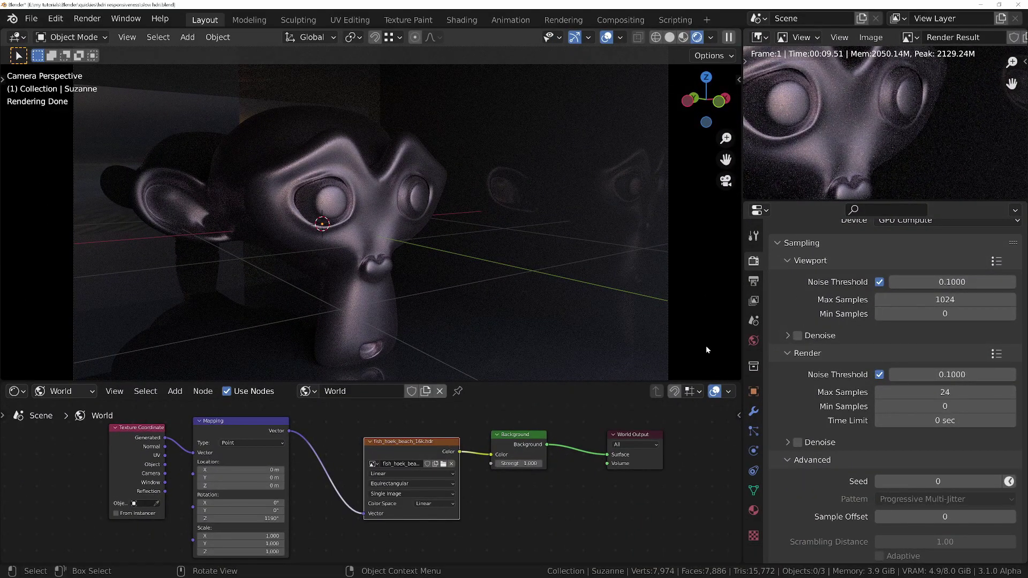
- In World Properties, set Surface Sampling to None, then Auto, and reopen the sampling list
{"action": "left_click", "coordinate": [755, 340]}
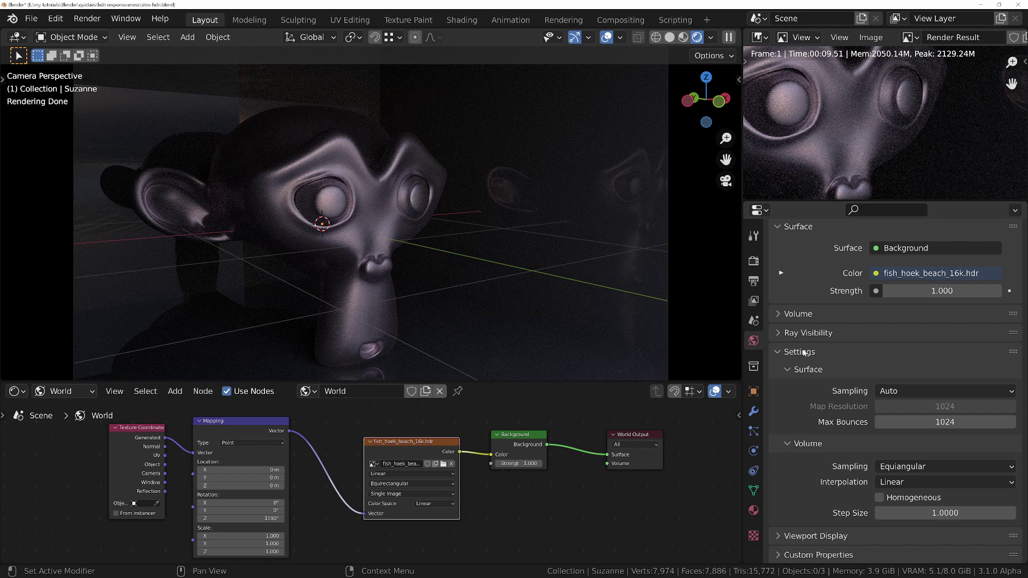
{"action": "left_click", "coordinate": [969, 394]}
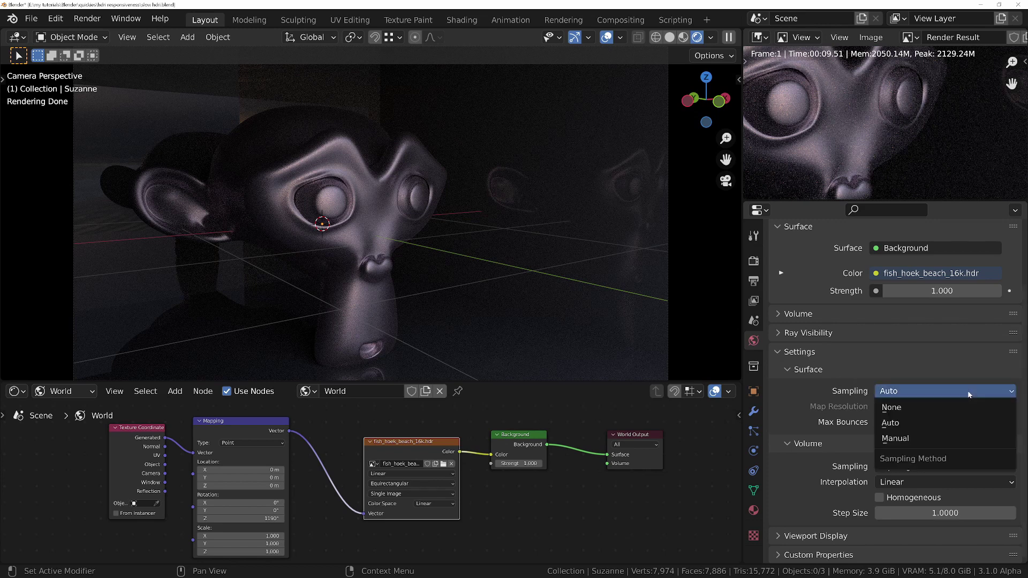
{"action": "left_click", "coordinate": [921, 408]}
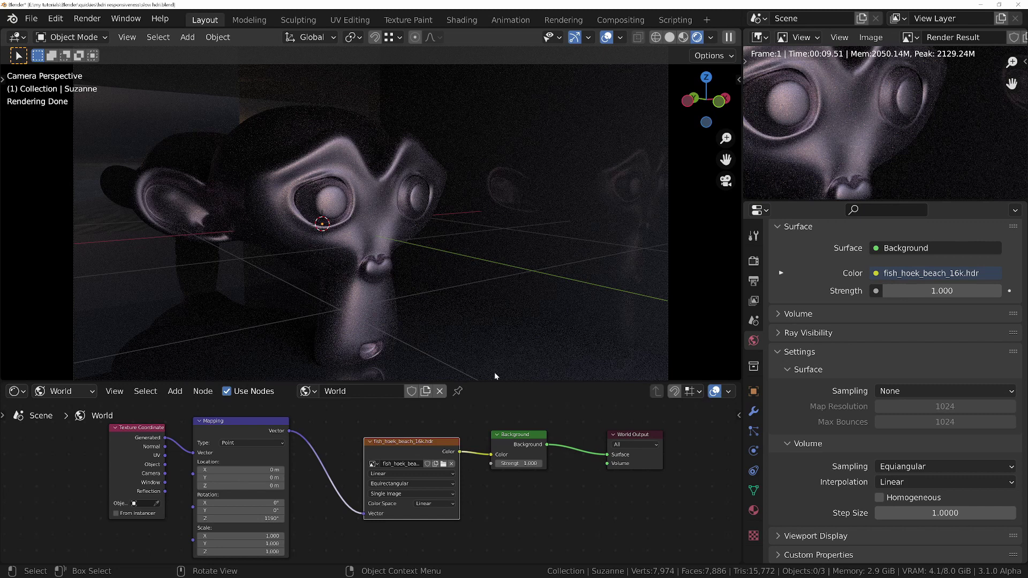
{"action": "left_click", "coordinate": [978, 390]}
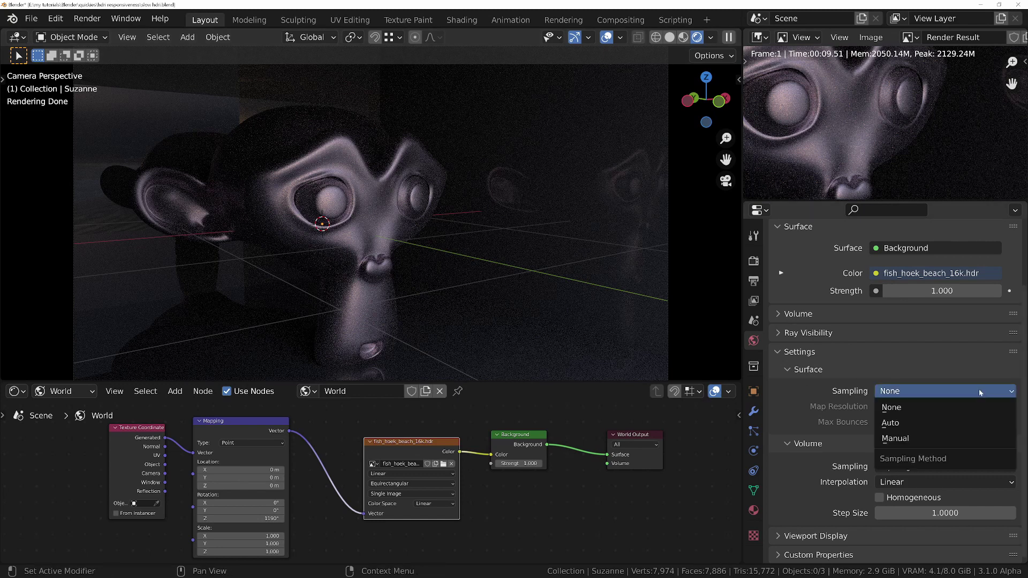
{"action": "left_click", "coordinate": [944, 424]}
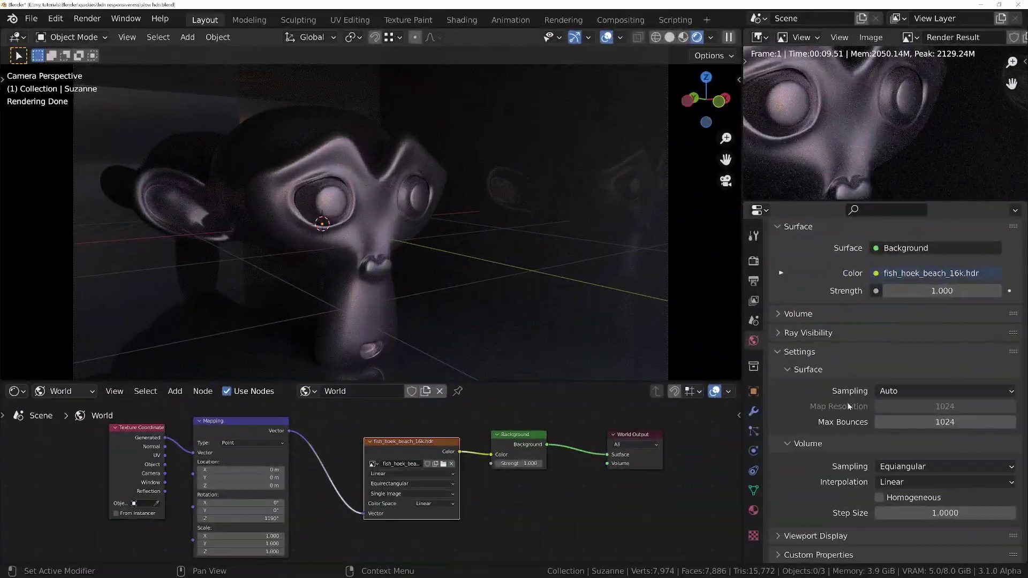
{"action": "left_click", "coordinate": [924, 393]}
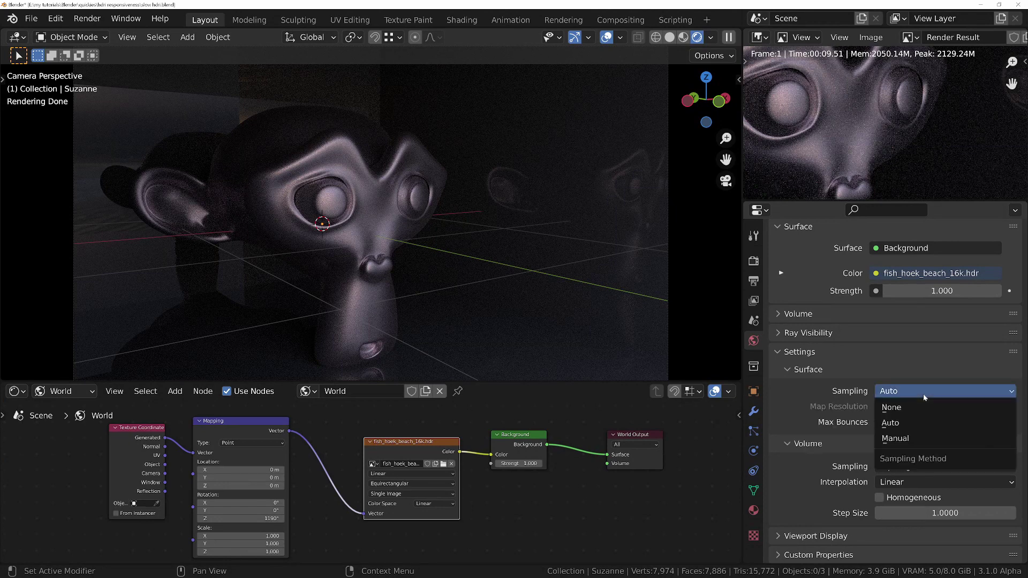
- Set world surface sampling to Manual and try map resolutions 64 and 128
{"action": "left_click", "coordinate": [909, 440]}
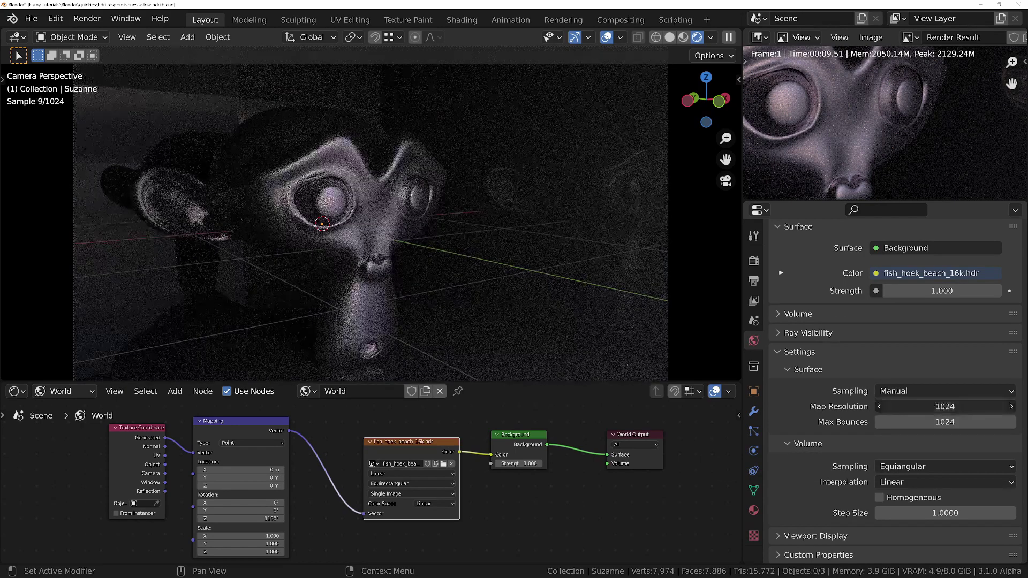
{"action": "left_click", "coordinate": [911, 406]}
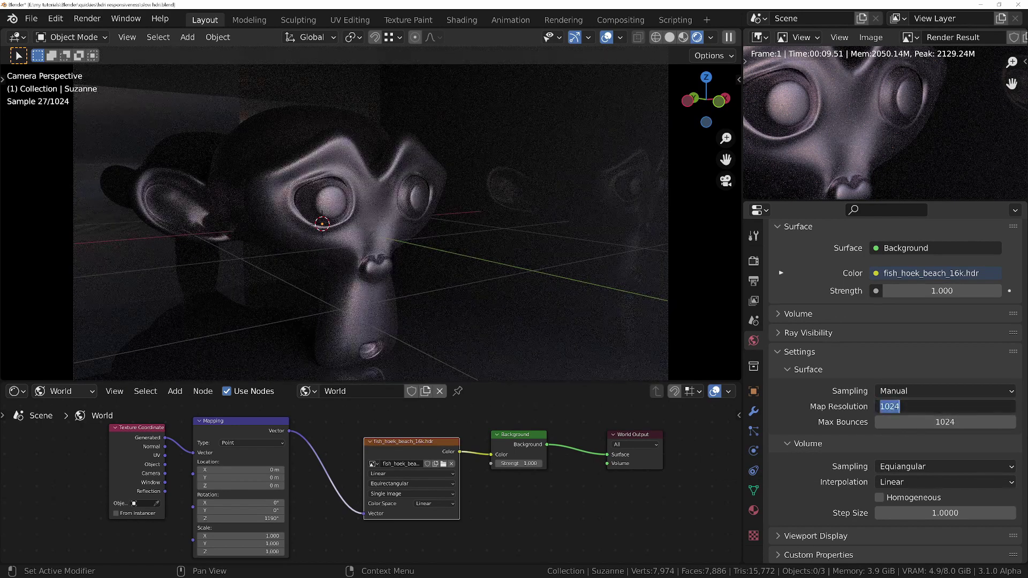
{"action": "type", "text": "64"}
{"action": "key", "text": "Return"}
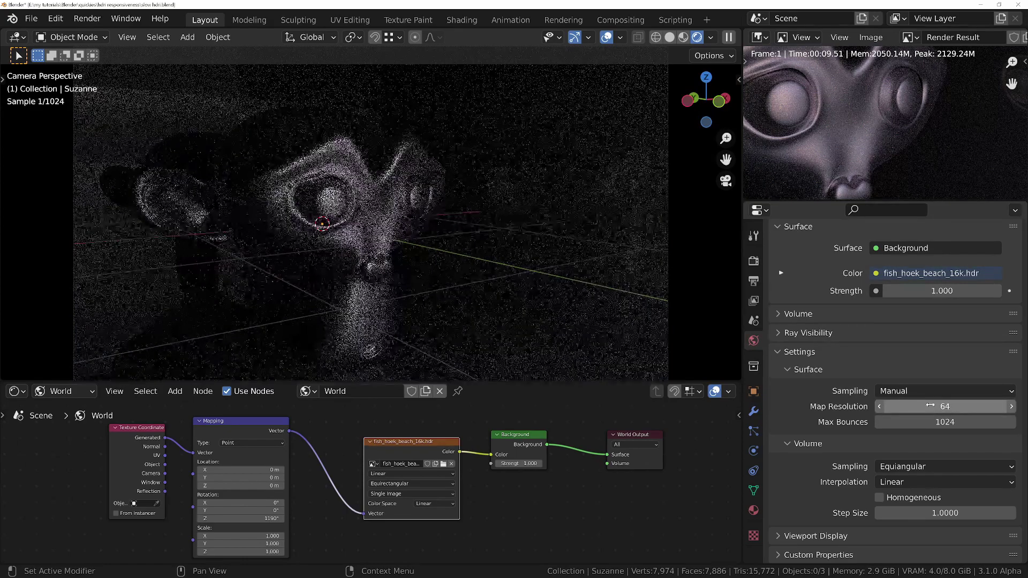
{"action": "left_click", "coordinate": [931, 407]}
{"action": "type", "text": "128"}
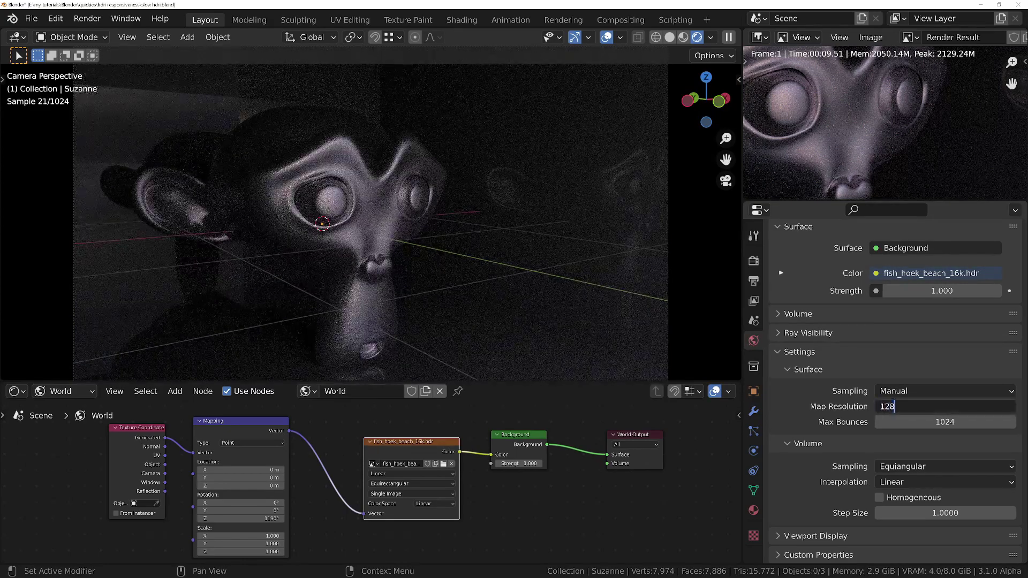
{"action": "key", "text": "Return"}
- Try map resolution 512, settle on 1024, and leave the camera view
{"action": "left_click", "coordinate": [931, 407]}
{"action": "type", "text": "512"}
{"action": "key", "text": "Return"}
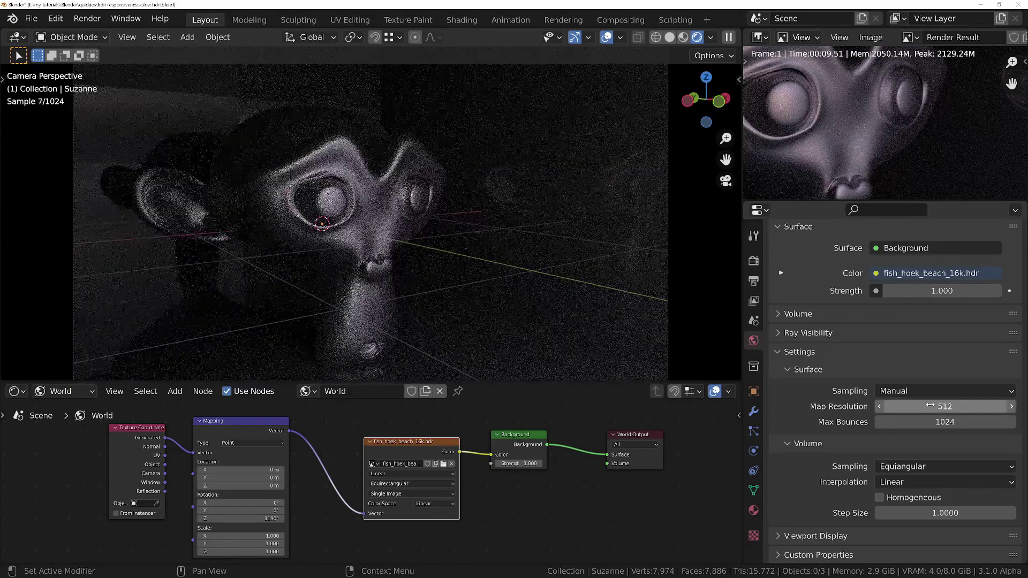
{"action": "left_click", "coordinate": [930, 406]}
{"action": "type", "text": "1024"}
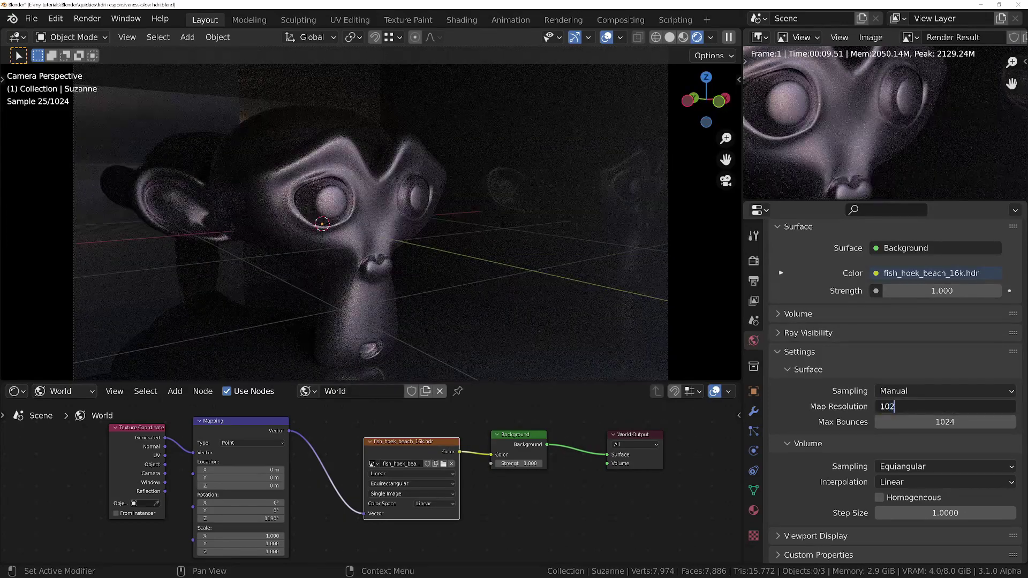
{"action": "key", "text": "Return"}
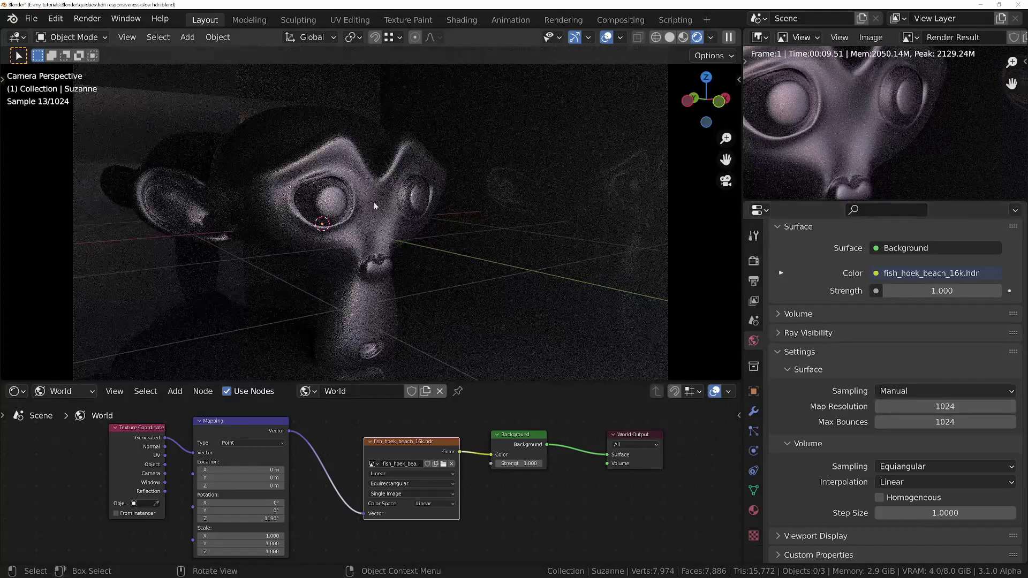
{"action": "key", "text": "KP_0"}
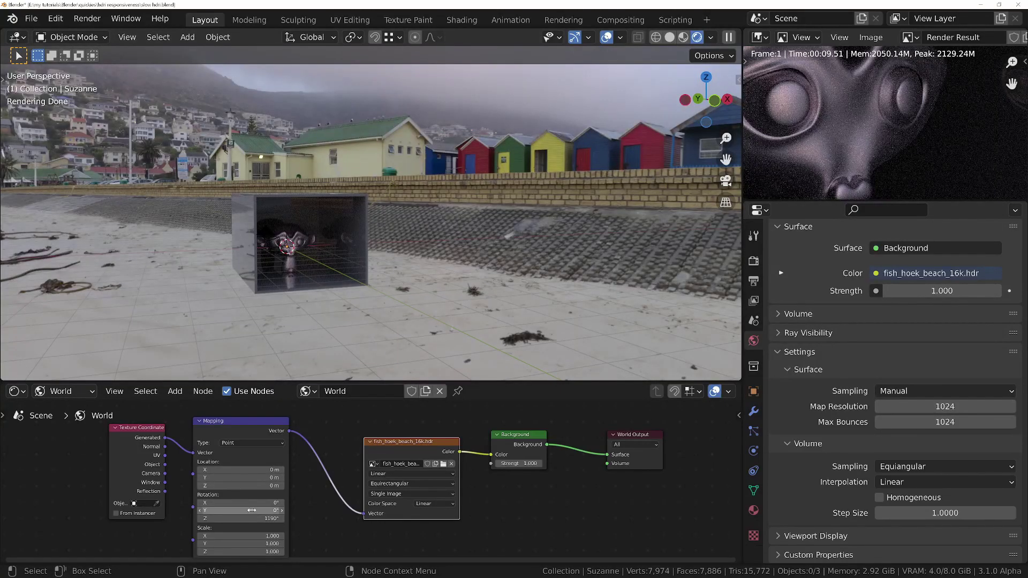
- Rotate the beach HDRI background around Z with the Mapping node's Rotation field
{"action": "mouse_move", "coordinate": [261, 519]}
{"action": "left_mouse_down"}
{"action": "mouse_move", "coordinate": [297, 518]}
{"action": "mouse_move", "coordinate": [272, 518]}
{"action": "left_mouse_up"}
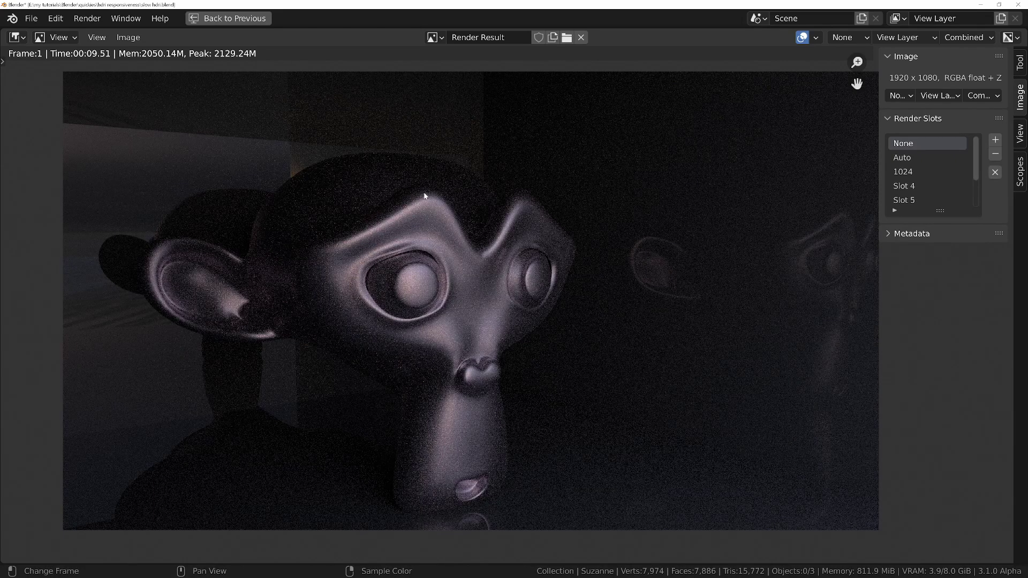
- Select the Auto render slot to show its 01:31.65 render
{"action": "left_click", "coordinate": [912, 159]}
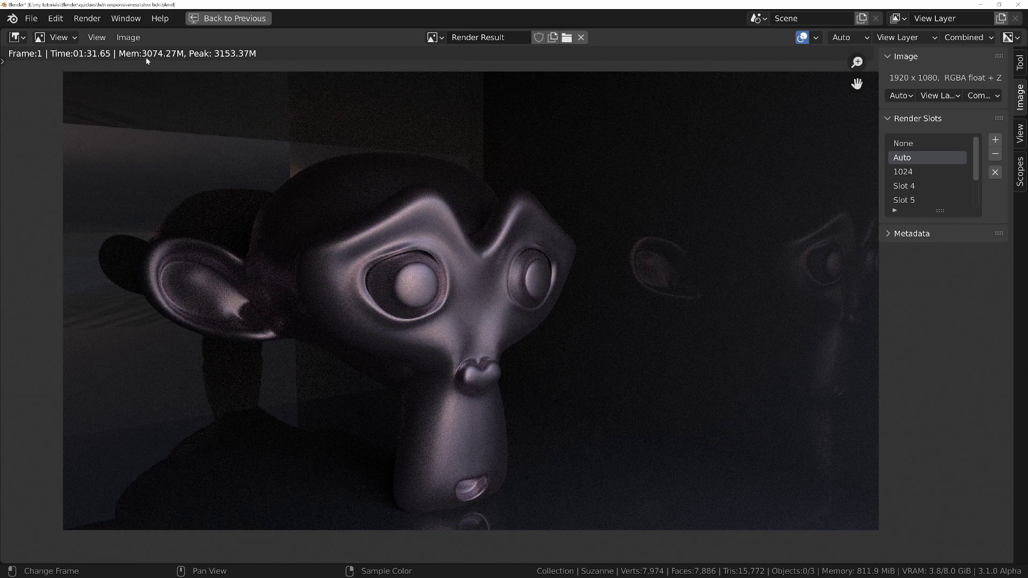
{"action": "left_click", "coordinate": [913, 172]}
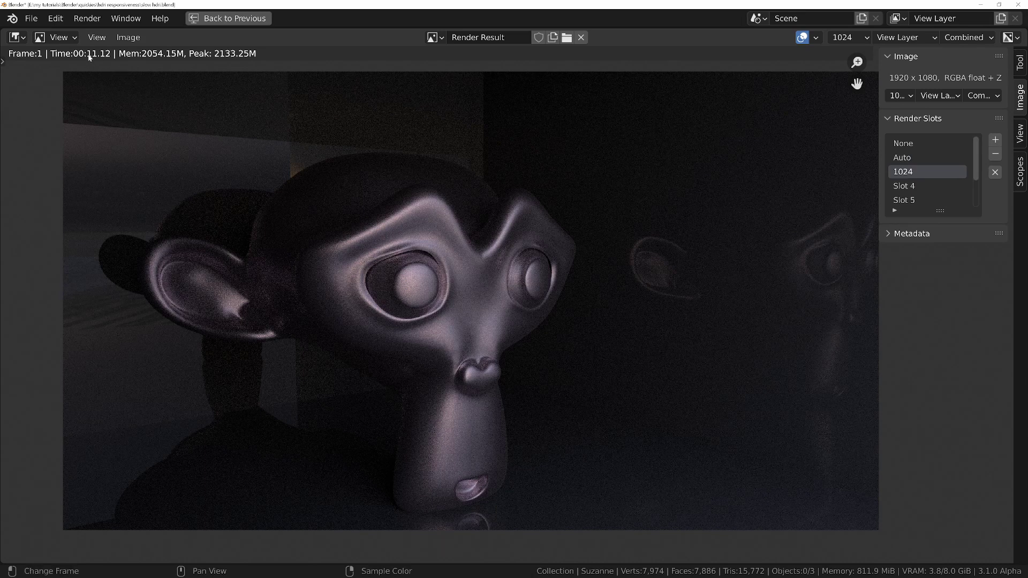
{"action": "left_click", "coordinate": [913, 143]}
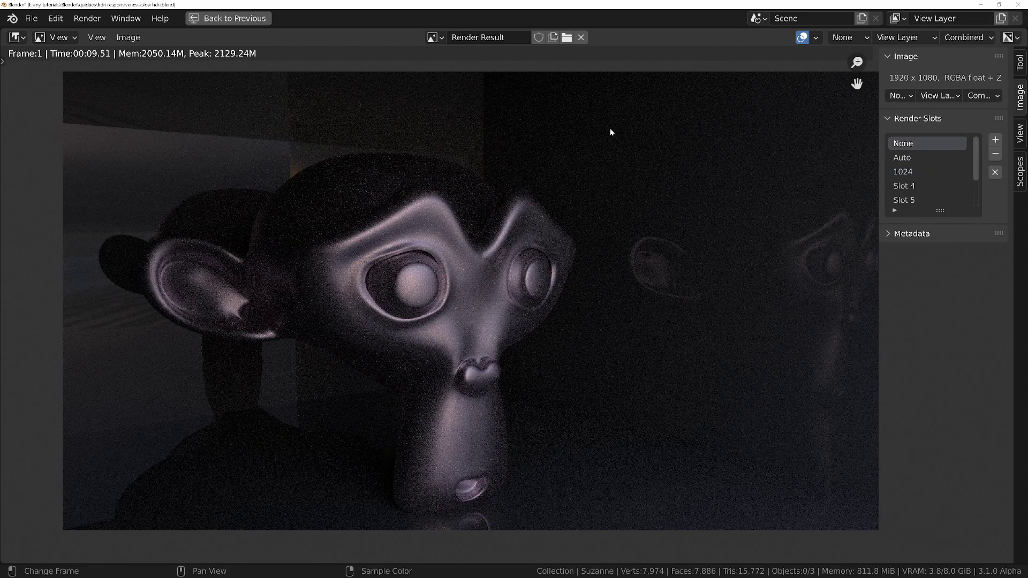
{"action": "left_click", "coordinate": [909, 172]}
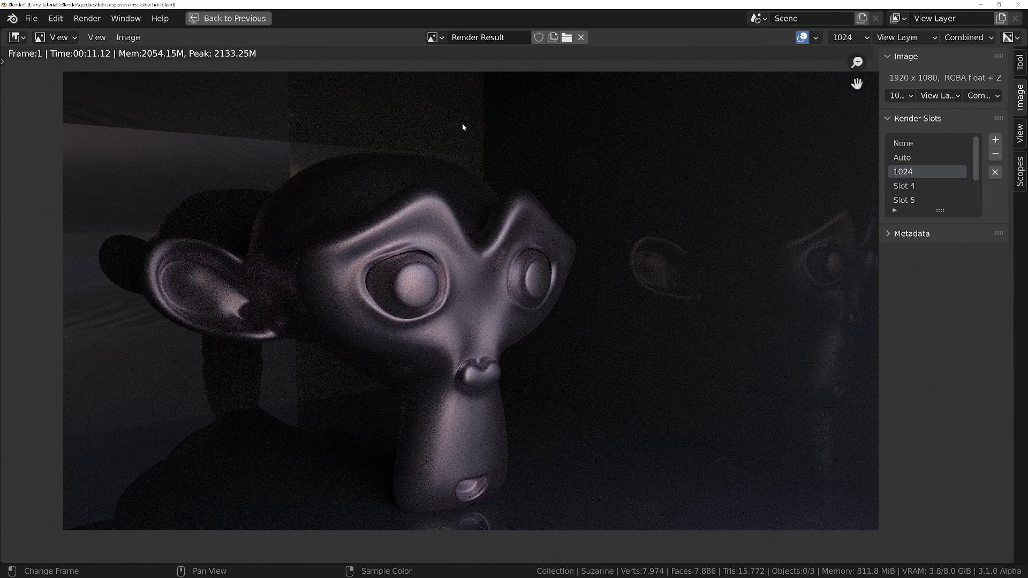
{"action": "left_click", "coordinate": [909, 158]}
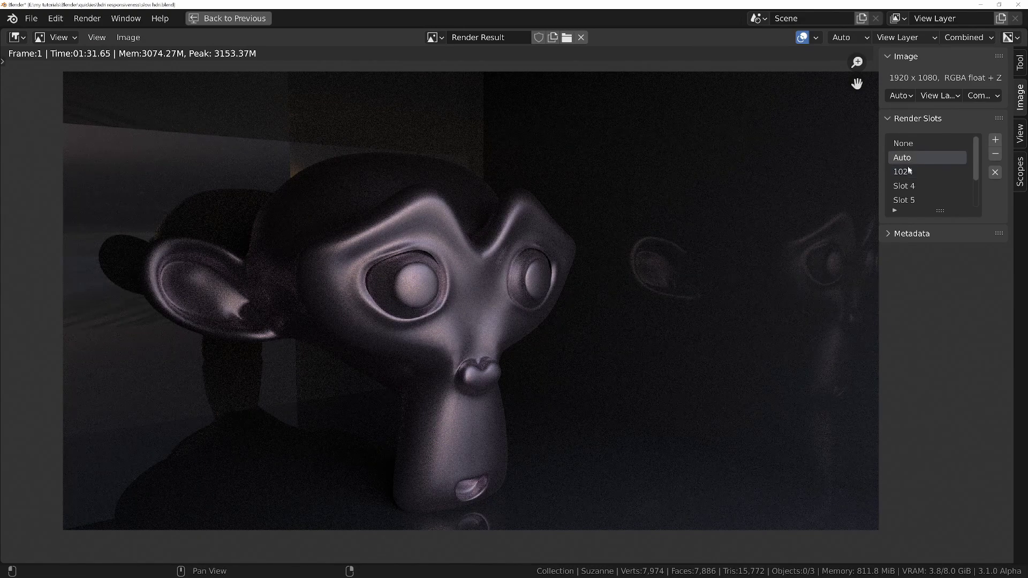
{"action": "left_click", "coordinate": [909, 172]}
{"action": "left_click", "coordinate": [908, 158]}
{"action": "left_click", "coordinate": [908, 171]}
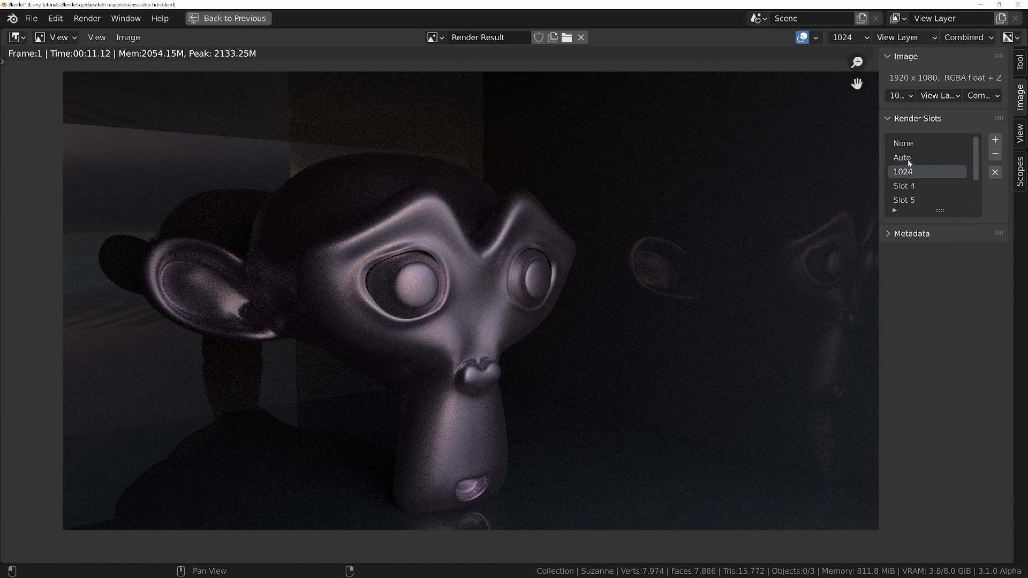
{"action": "left_click", "coordinate": [908, 159]}
{"action": "left_click", "coordinate": [905, 176]}
{"action": "left_click", "coordinate": [909, 159]}
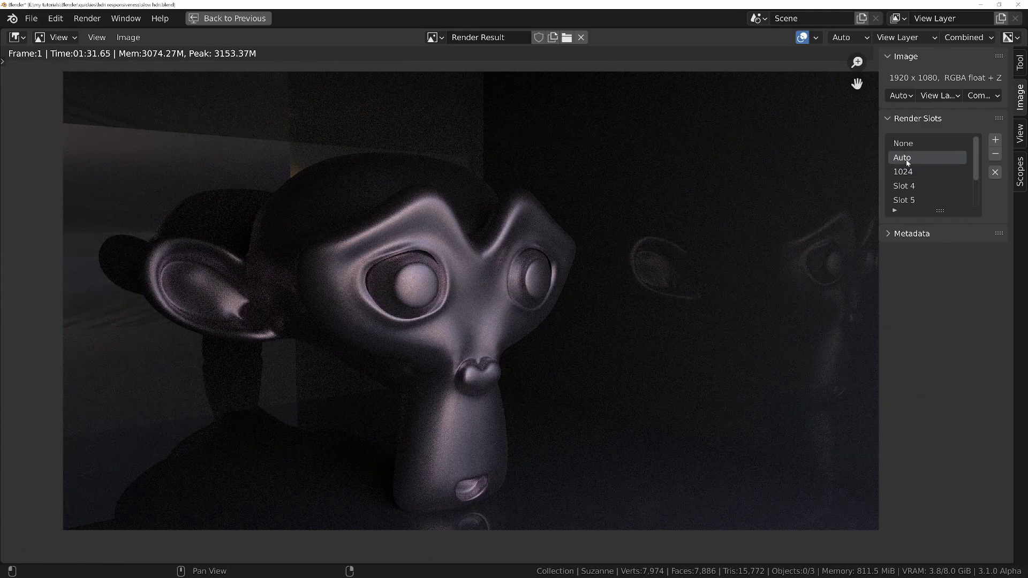
{"action": "left_click", "coordinate": [909, 171]}
{"action": "left_click", "coordinate": [909, 161]}
{"action": "left_click", "coordinate": [910, 173]}
{"action": "left_click", "coordinate": [909, 159]}
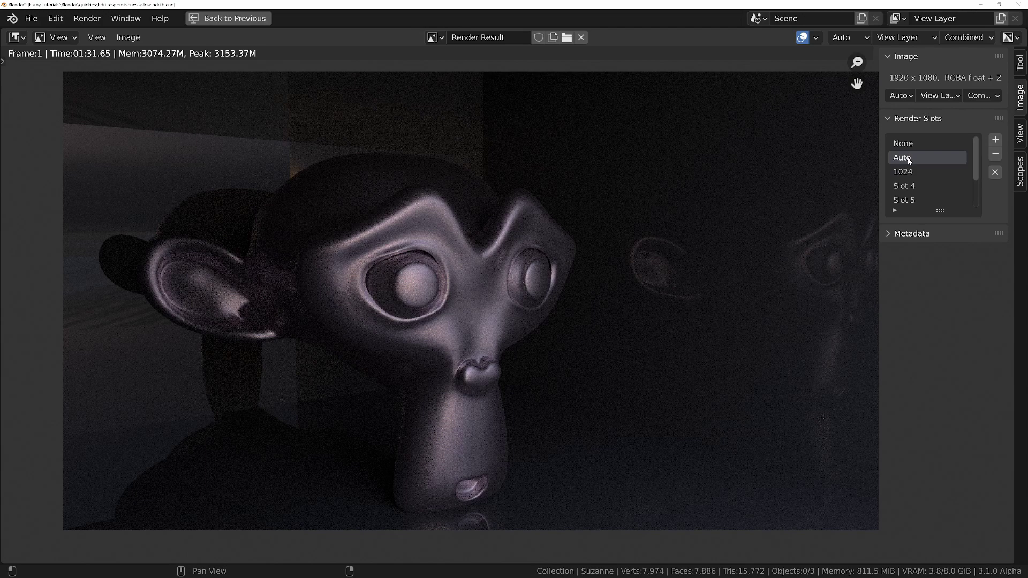